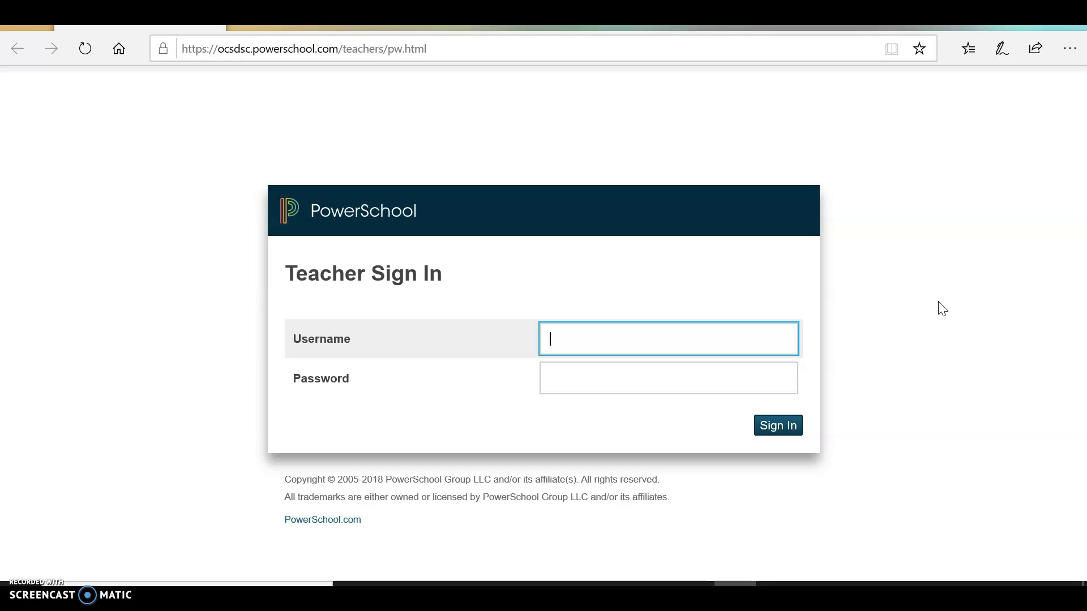
Sign in with the teacher's username and password, then open the 2(A) Keyboarding class gradebook.
{"action": "left_click", "coordinate": [616, 381]}
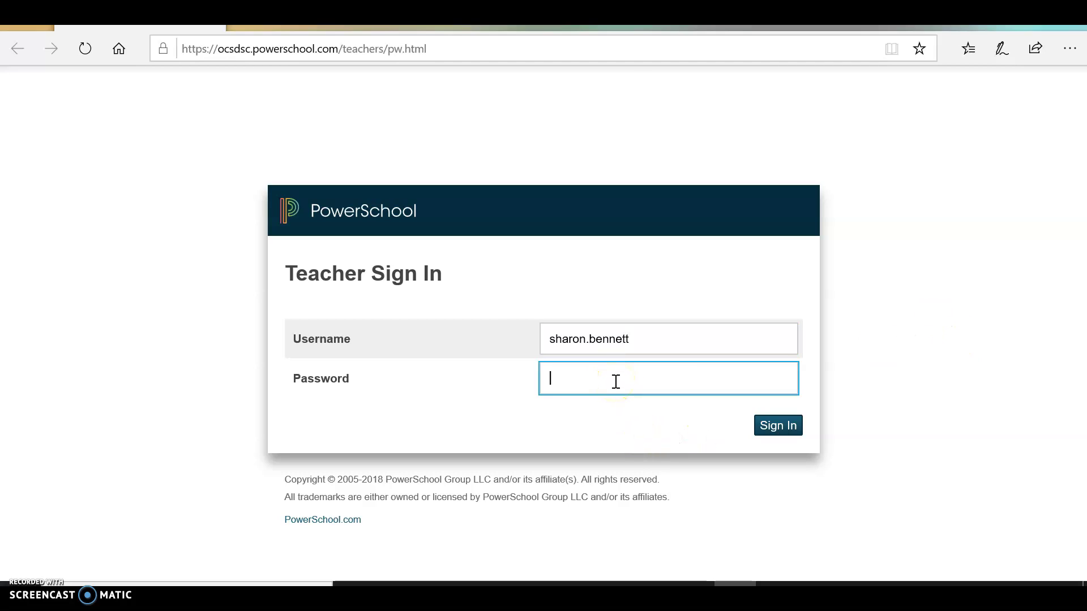
{"action": "type", "text": "*********"}
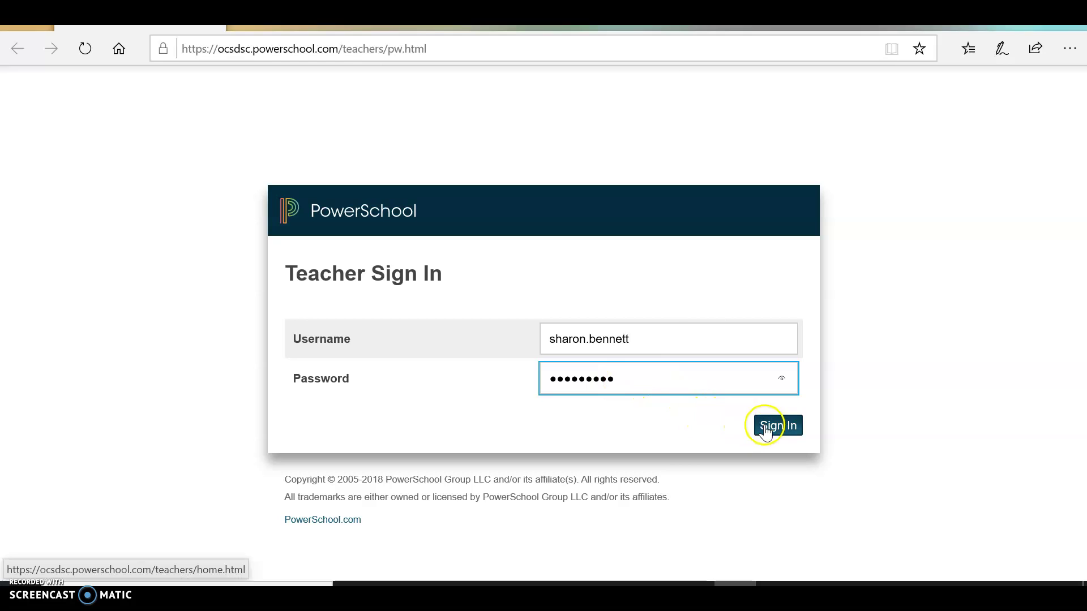
{"action": "left_click", "coordinate": [775, 435]}
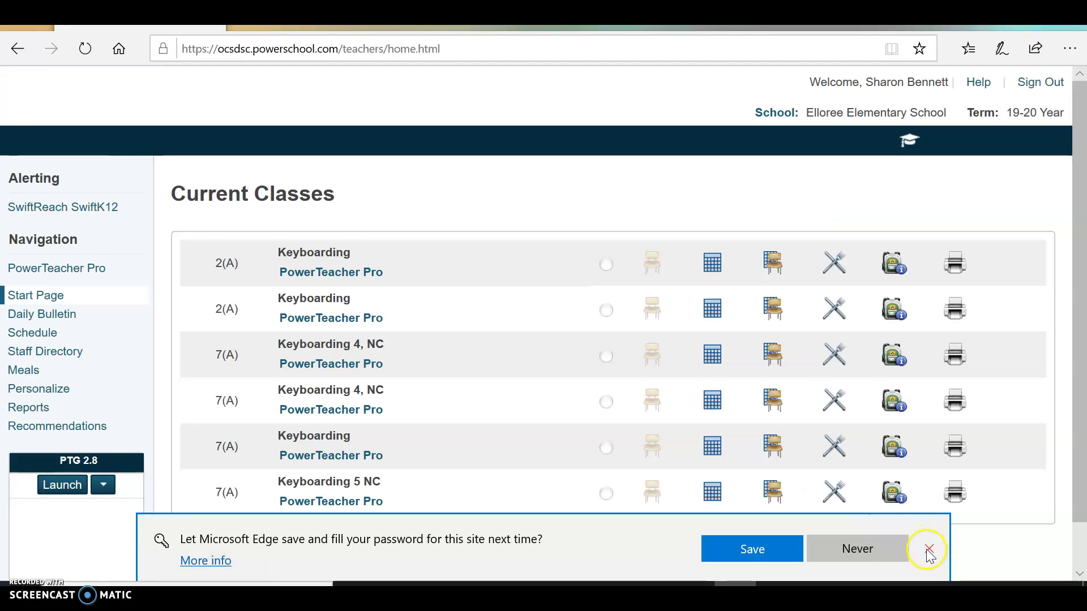
{"action": "left_click", "coordinate": [928, 549]}
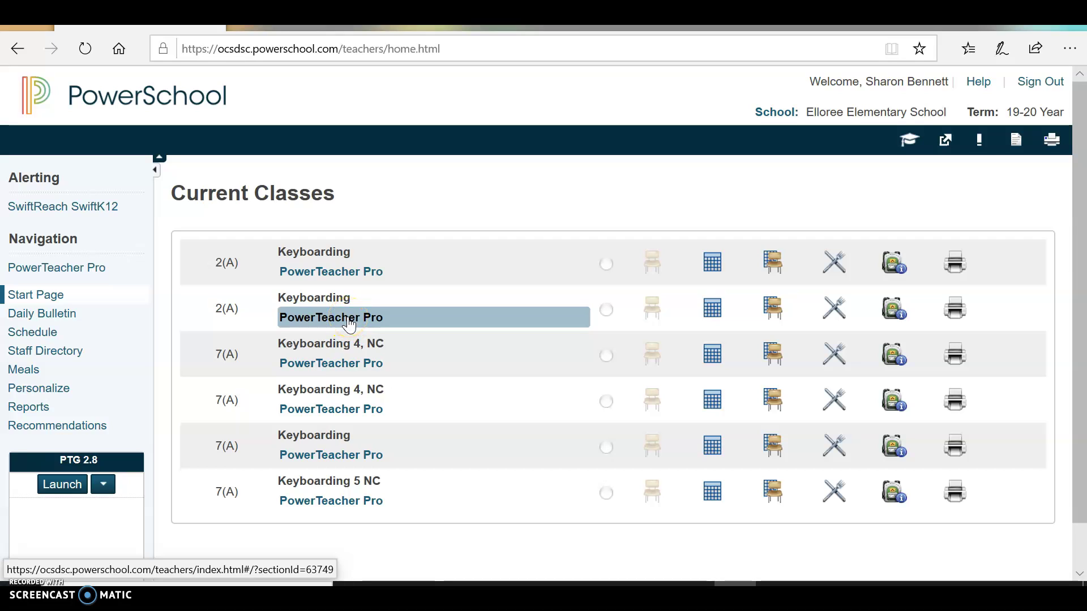
{"action": "left_click", "coordinate": [348, 324]}
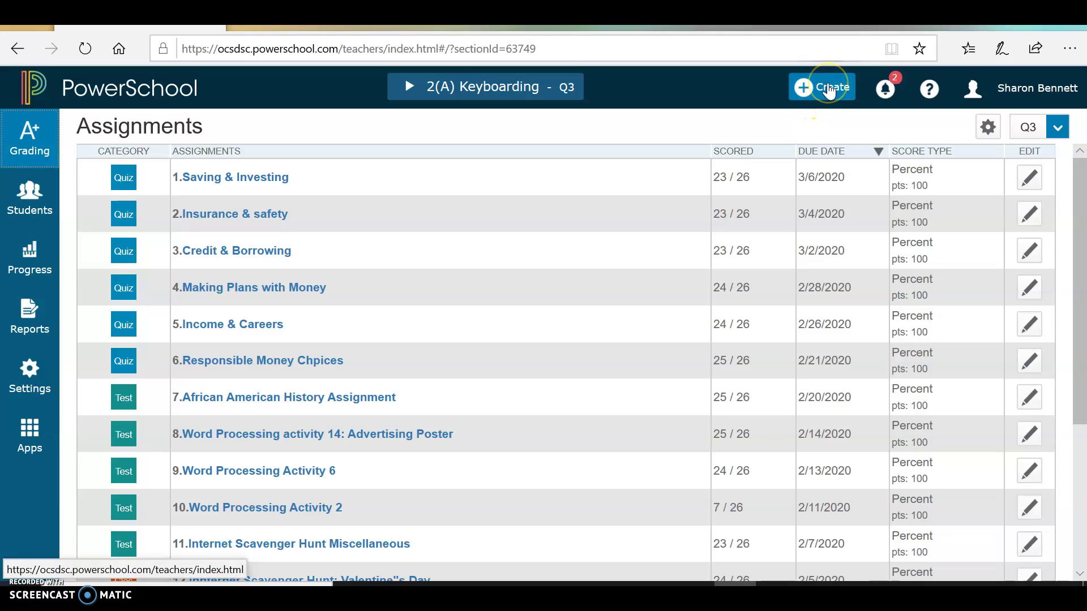
Start a new assignment from the Create menu and name it 'Test'.
{"action": "left_click", "coordinate": [829, 91]}
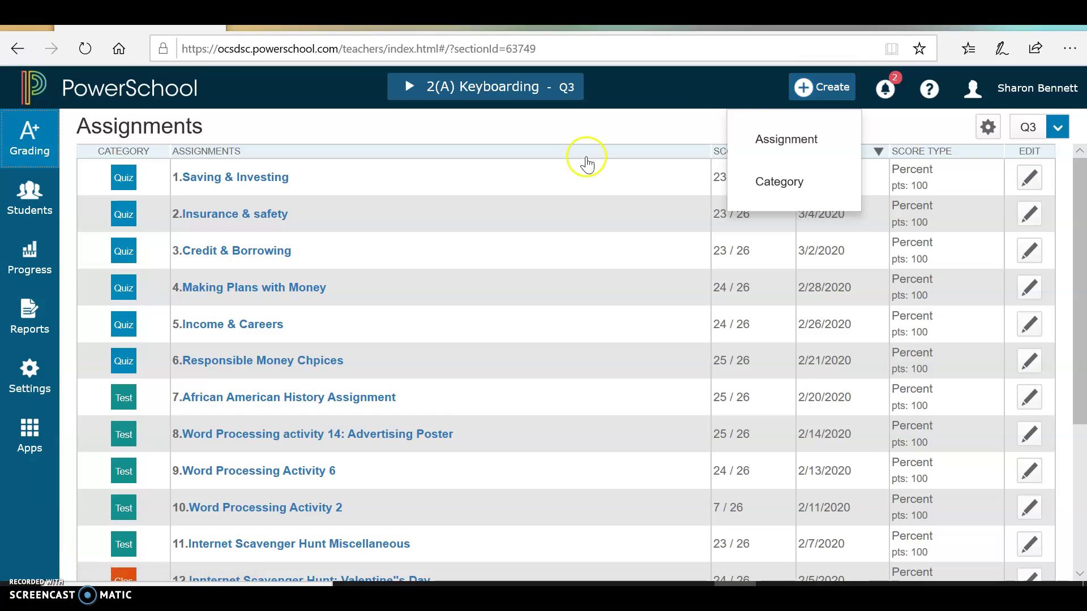
{"action": "left_click", "coordinate": [808, 138]}
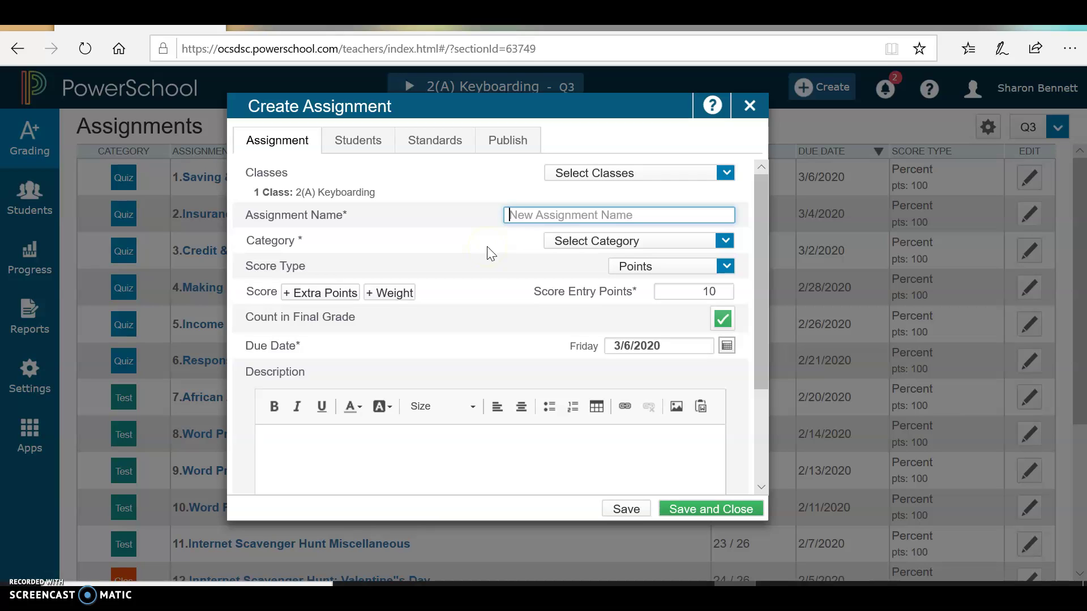
{"action": "type", "text": "Test"}
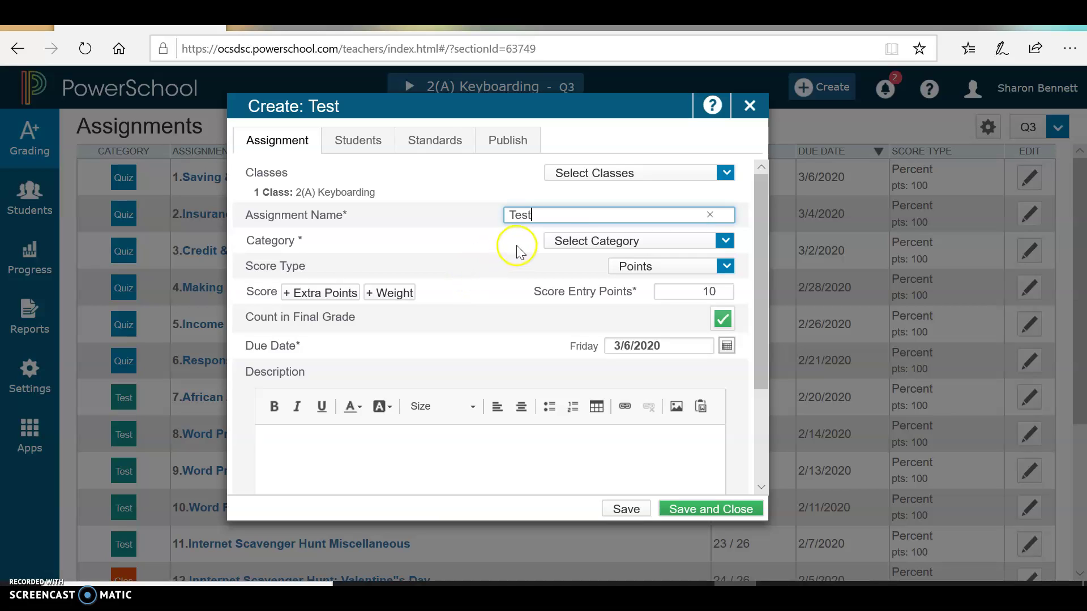
File the assignment under Tests/Projects/Performances with a due date of 3/9/2020.
{"action": "left_click", "coordinate": [568, 245]}
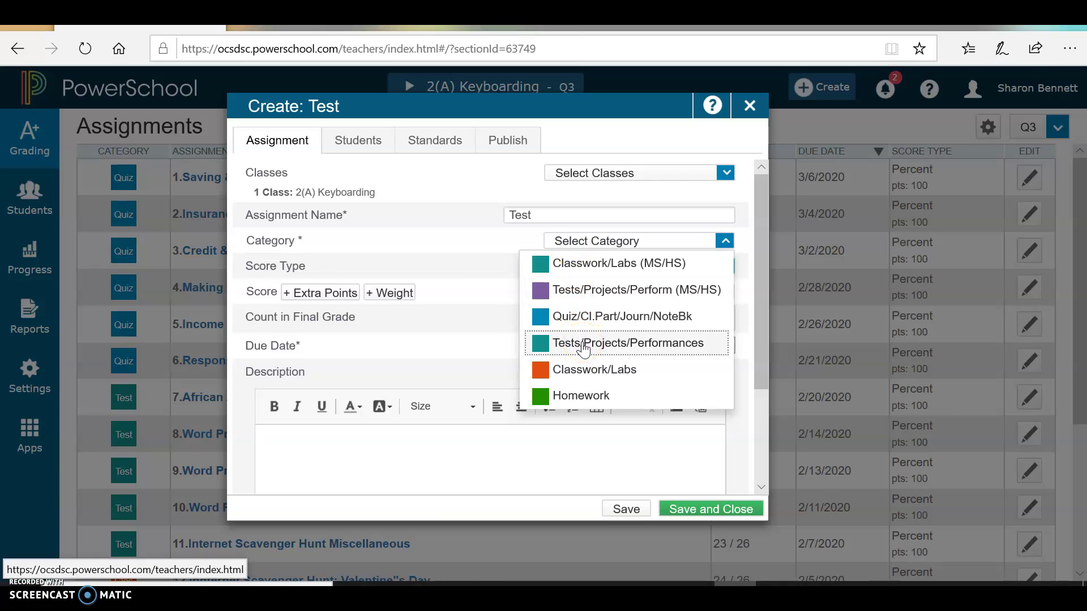
{"action": "left_click", "coordinate": [583, 346]}
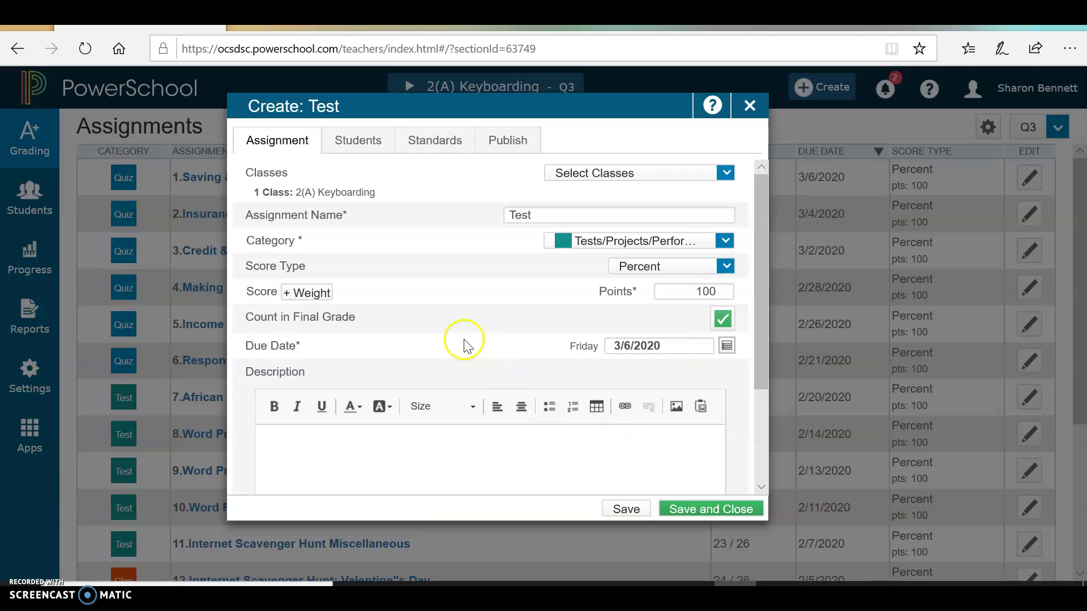
{"action": "left_click", "coordinate": [727, 347]}
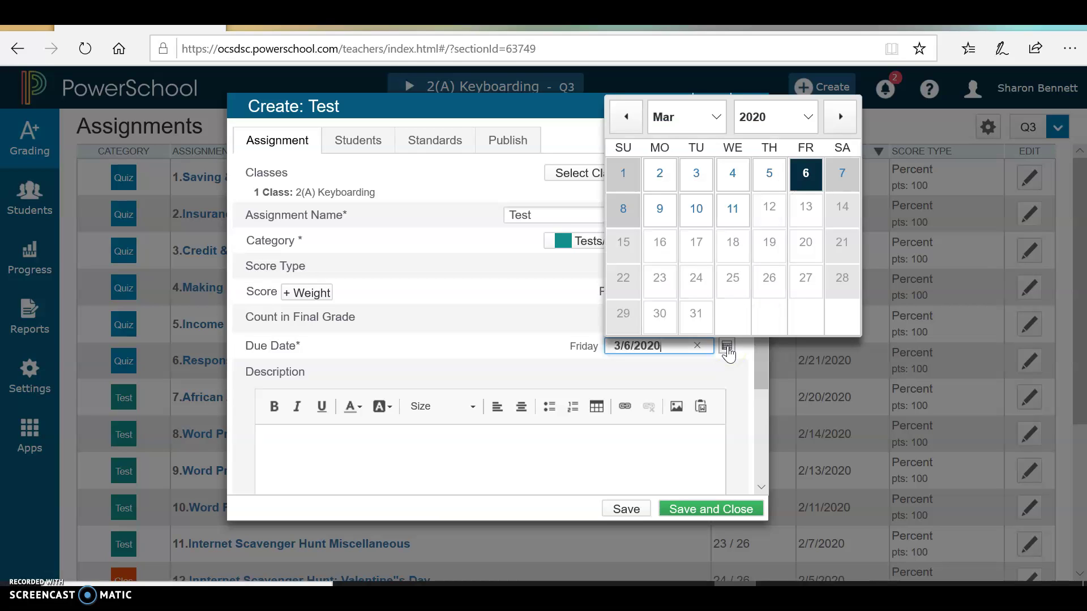
{"action": "left_click", "coordinate": [667, 213]}
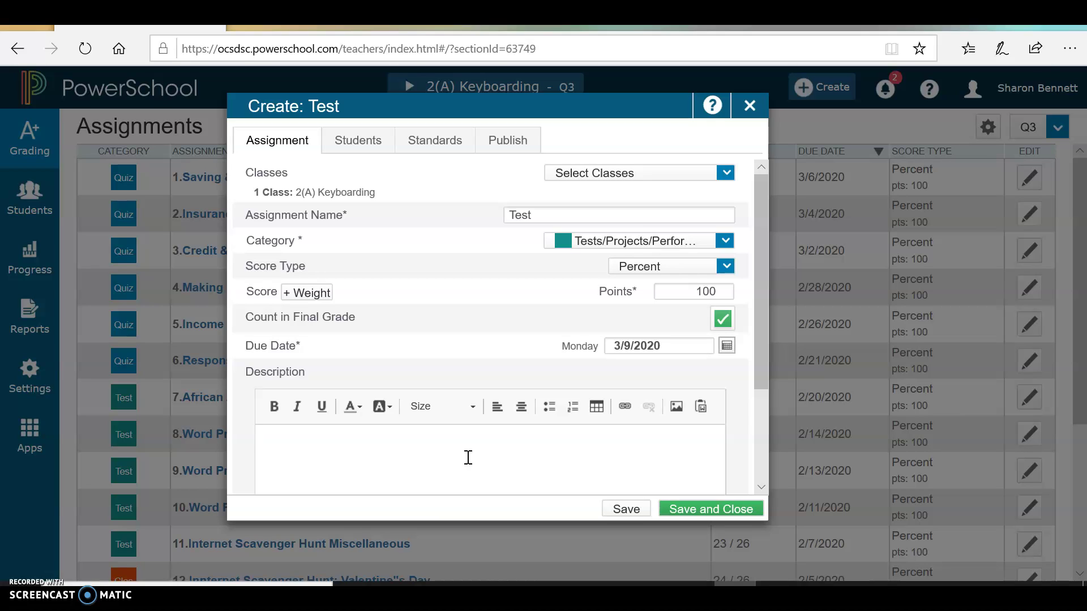
Add the description 'Test', save the assignment, and bring up its score sheet.
{"action": "left_click", "coordinate": [462, 447]}
{"action": "type", "text": "Test"}
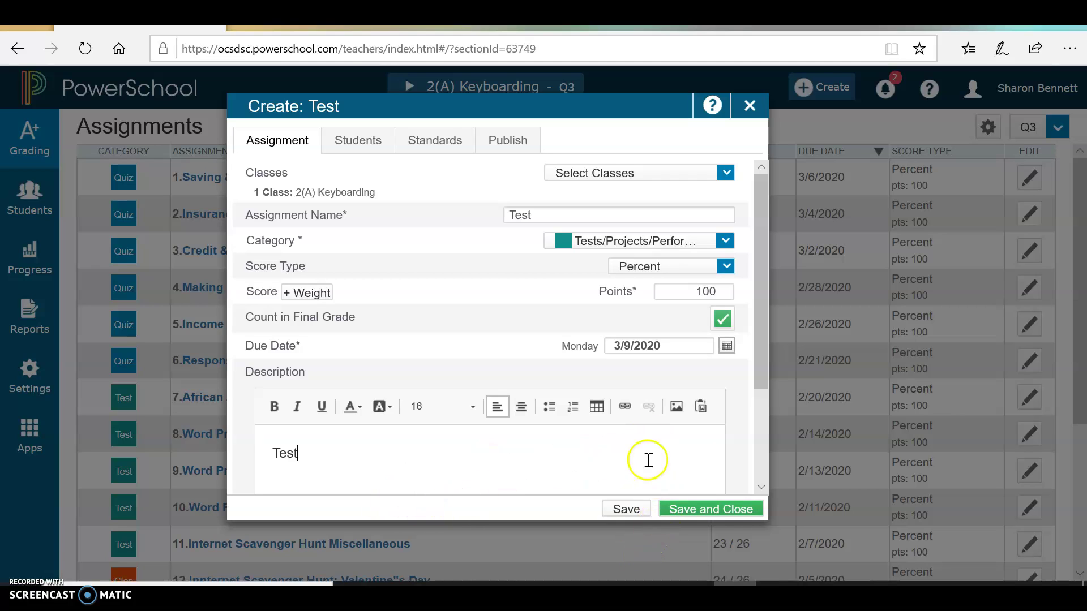
{"action": "left_click", "coordinate": [728, 511]}
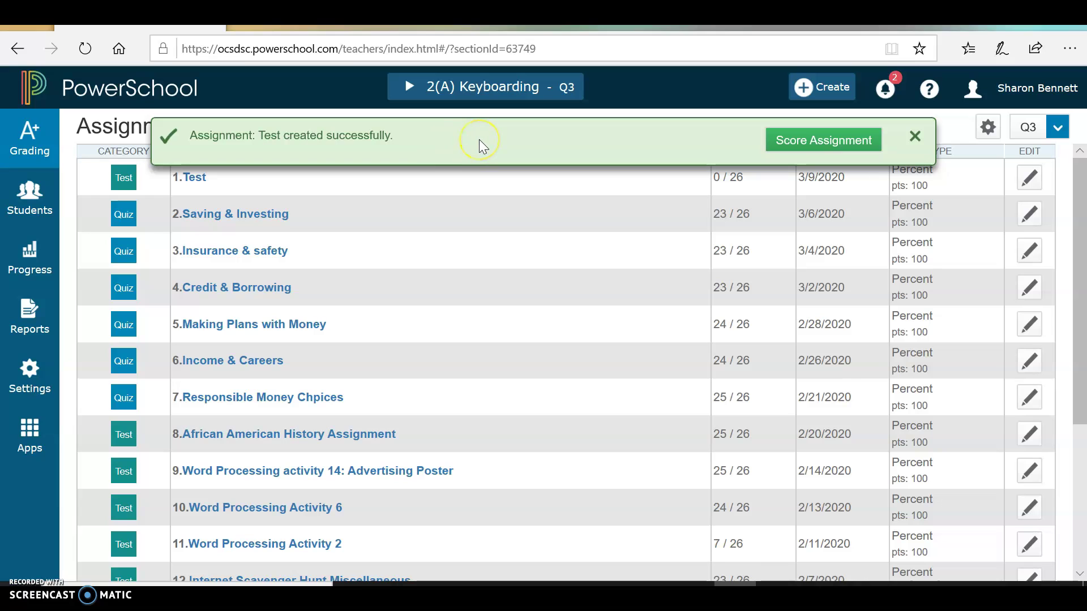
{"action": "left_click", "coordinate": [783, 150]}
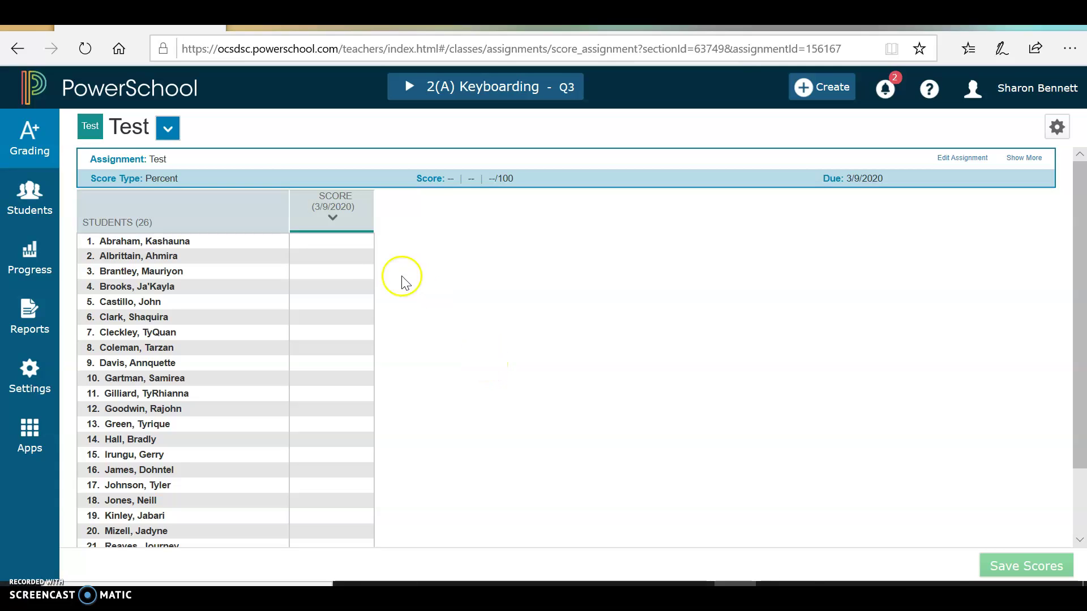
Enter a score of 100 for the first student, leaving it not incomplete.
{"action": "right_click", "coordinate": [332, 247]}
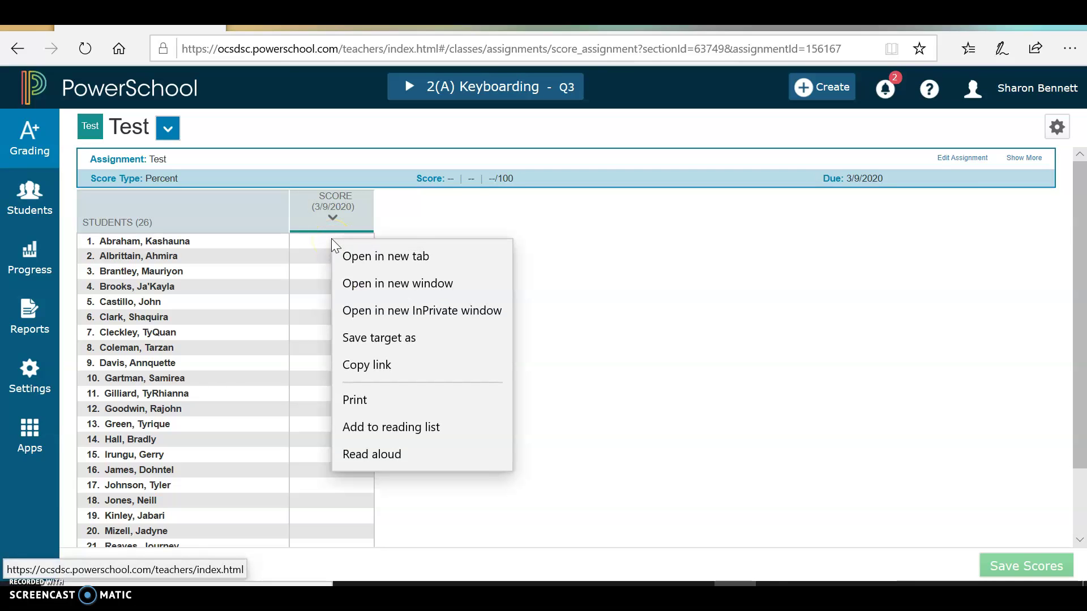
{"action": "left_click", "coordinate": [283, 276]}
{"action": "left_click", "coordinate": [302, 242]}
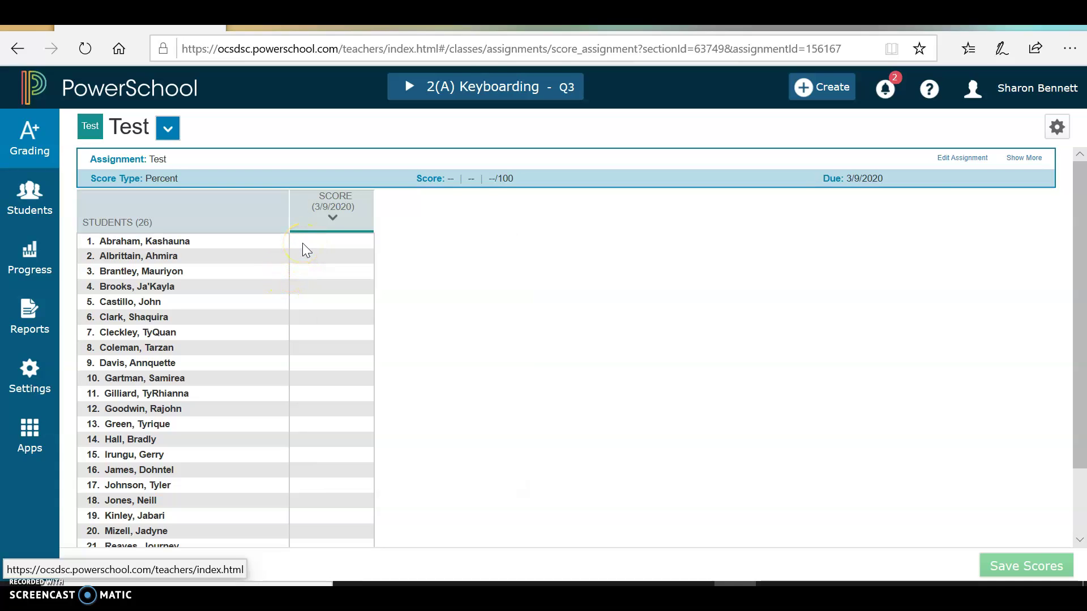
{"action": "left_click", "coordinate": [302, 243]}
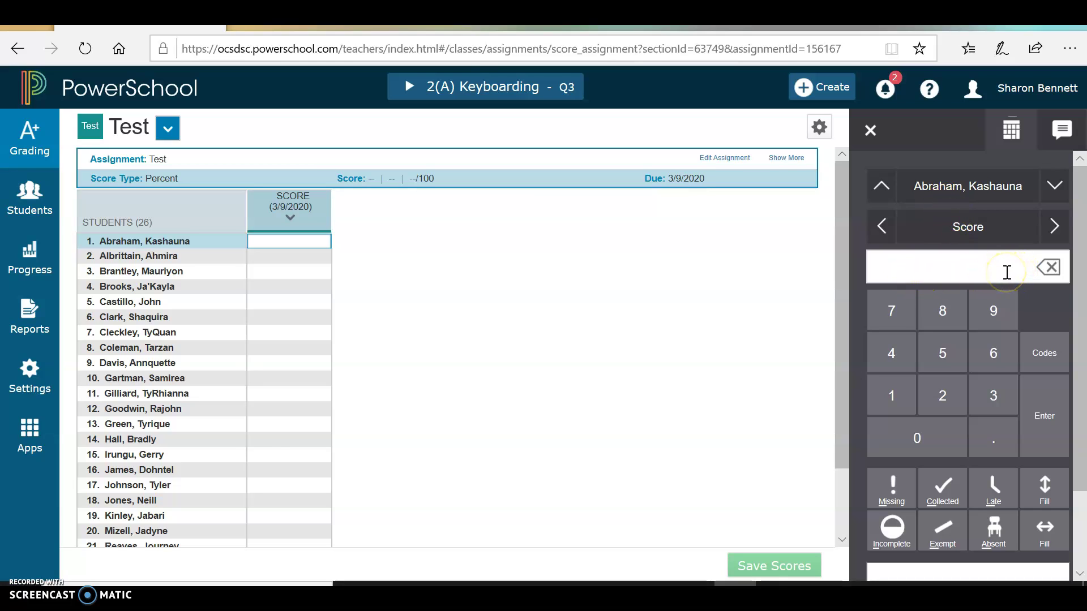
{"action": "left_click", "coordinate": [946, 272]}
{"action": "type", "text": "100"}
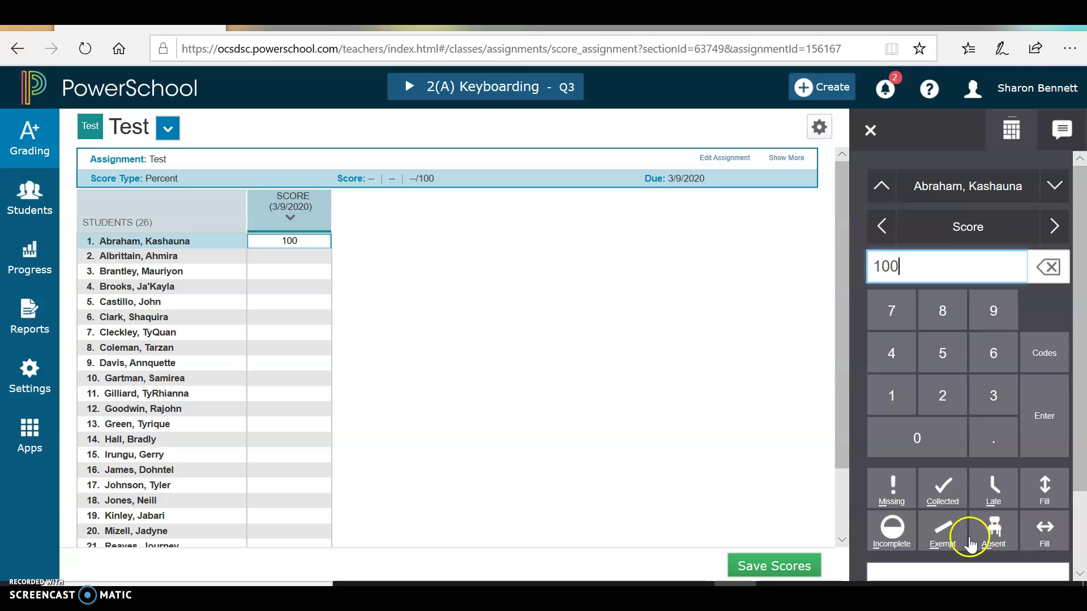
{"action": "left_click", "coordinate": [893, 532]}
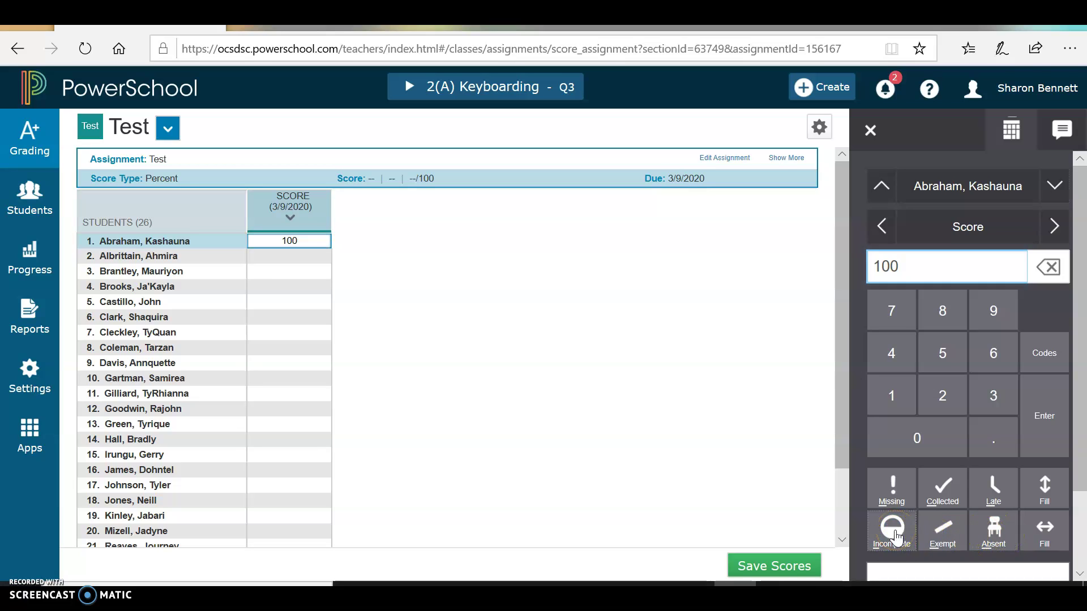
{"action": "left_click", "coordinate": [893, 532]}
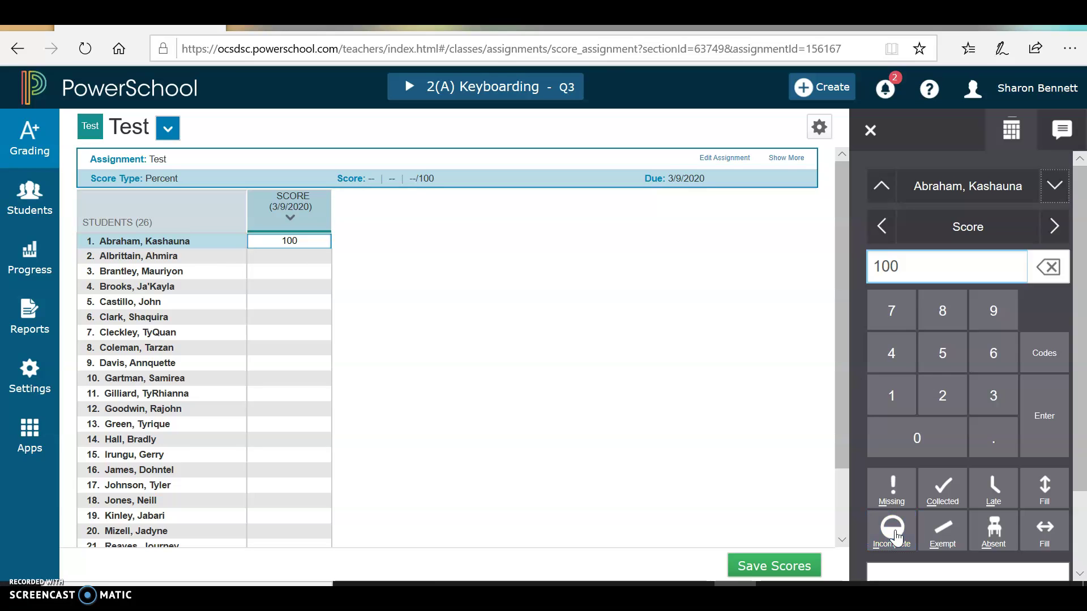
Mark the second student incomplete, give the next two 90 and 100, and save.
{"action": "left_click", "coordinate": [271, 260]}
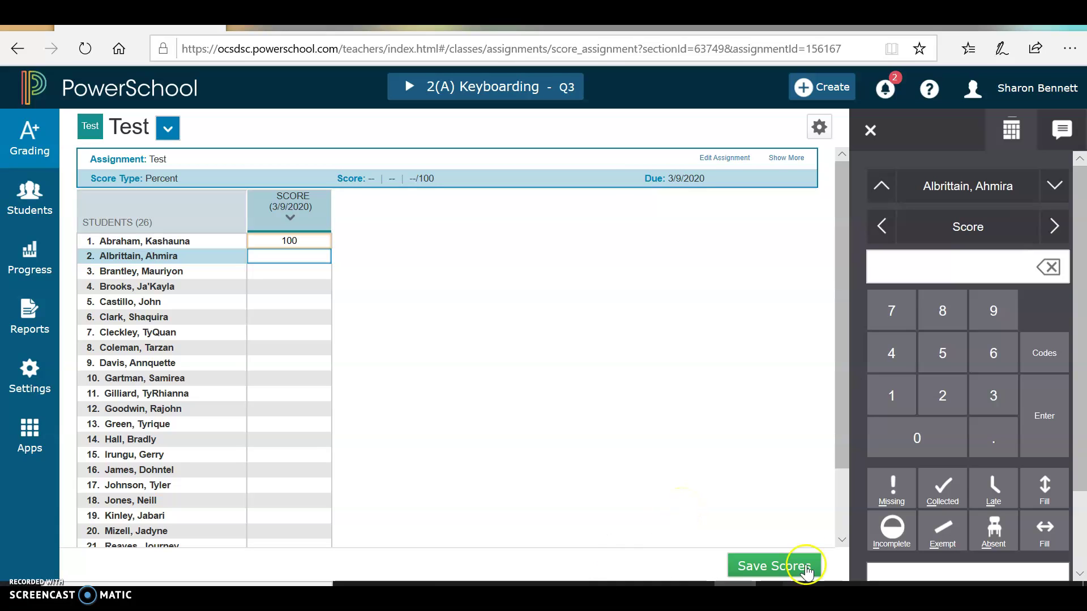
{"action": "left_click", "coordinate": [890, 527]}
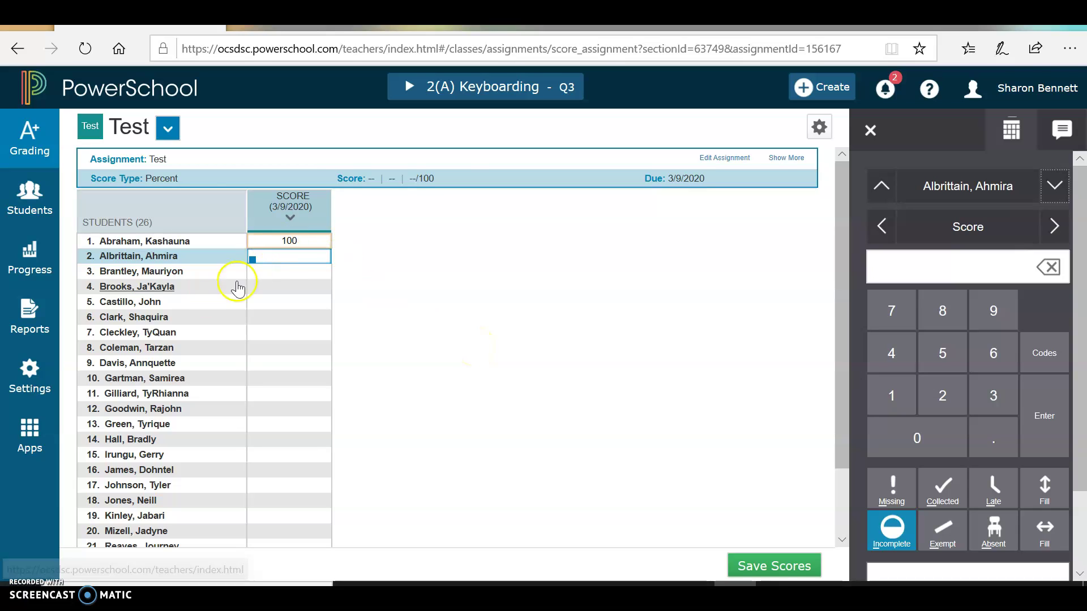
{"action": "left_click", "coordinate": [294, 275]}
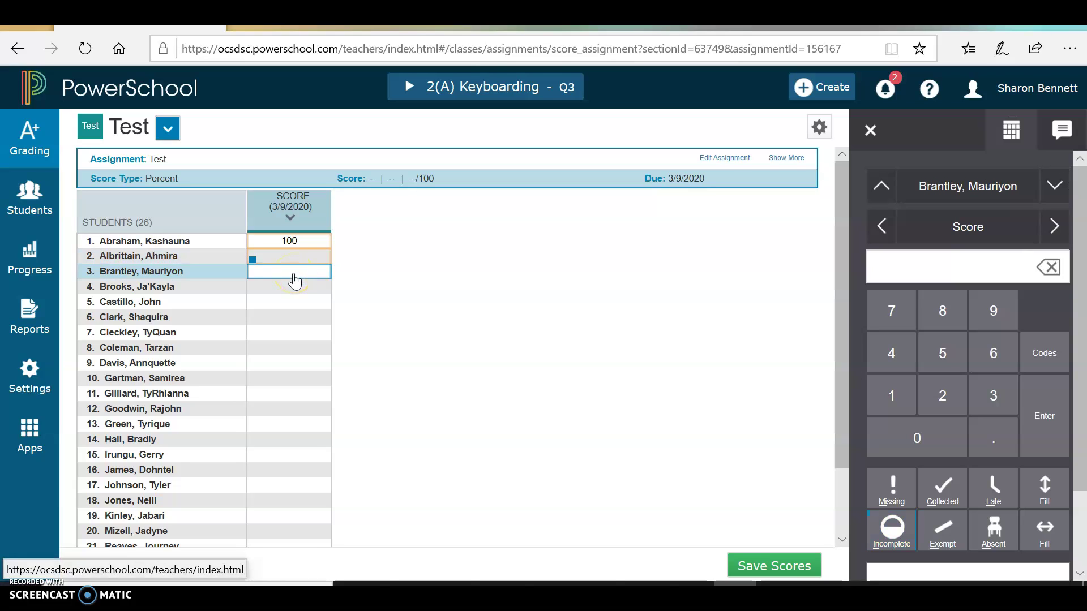
{"action": "type", "text": "90"}
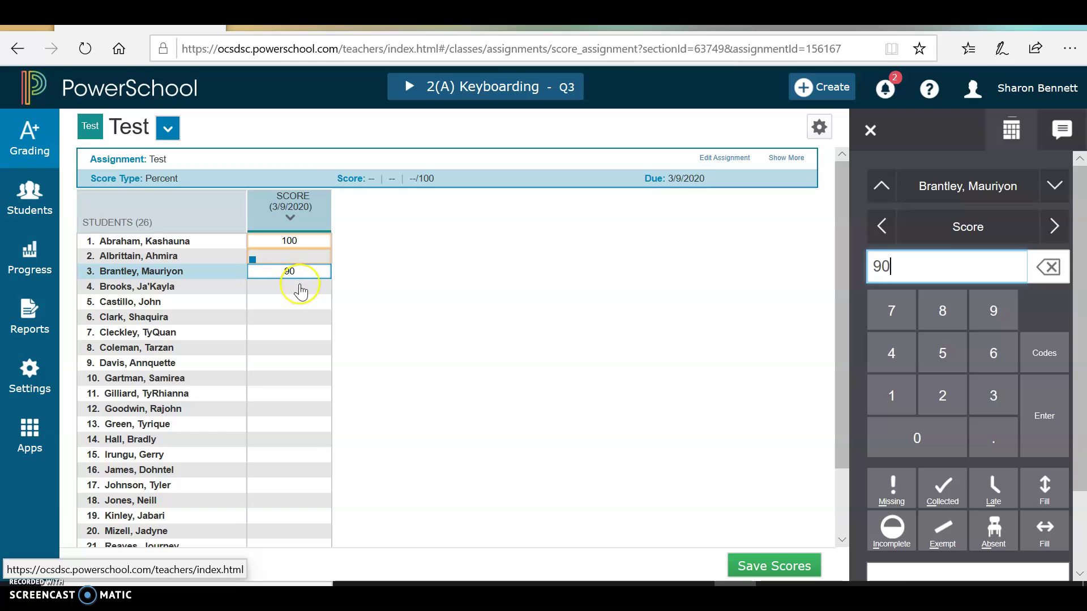
{"action": "left_click", "coordinate": [300, 286]}
{"action": "type", "text": "100"}
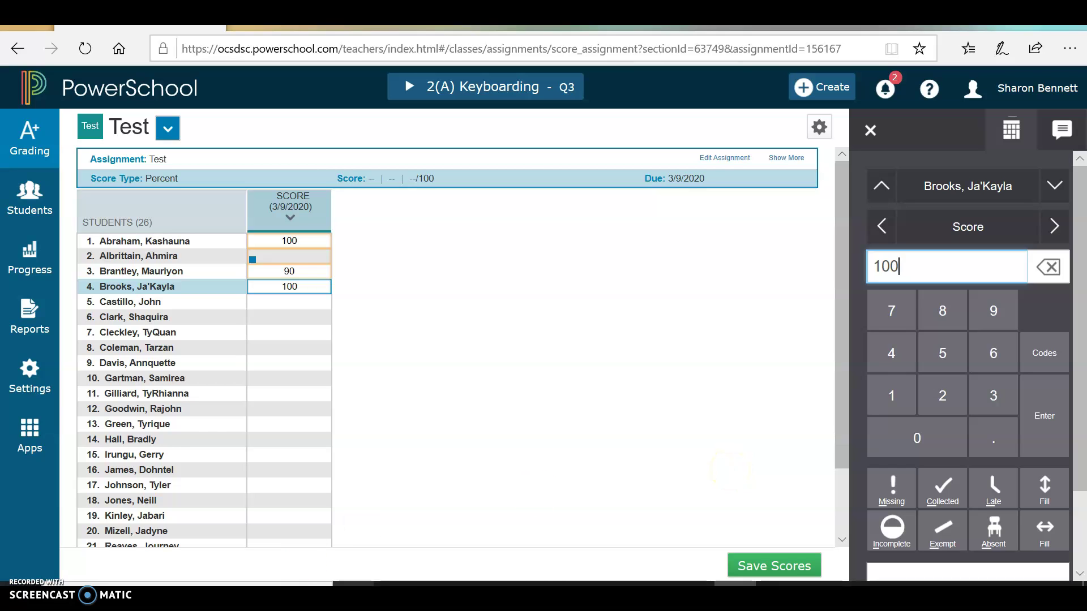
{"action": "left_click", "coordinate": [779, 566]}
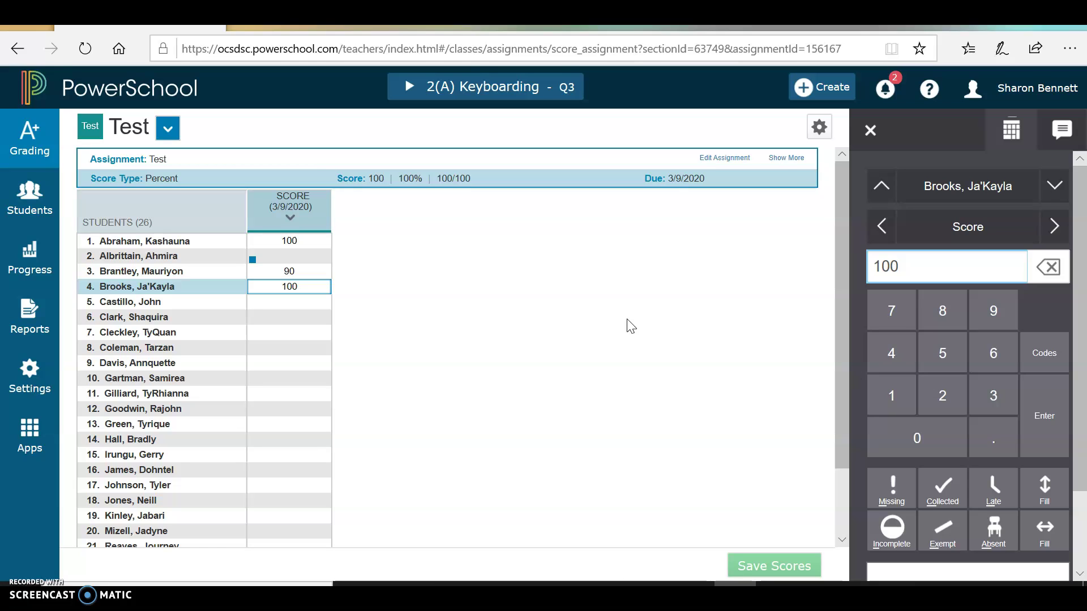
Rename the assignment 'Quiz', category Quiz/Cl.Part/Journ/NoteBk, description 'Quiz', and save.
{"action": "left_click", "coordinate": [744, 161]}
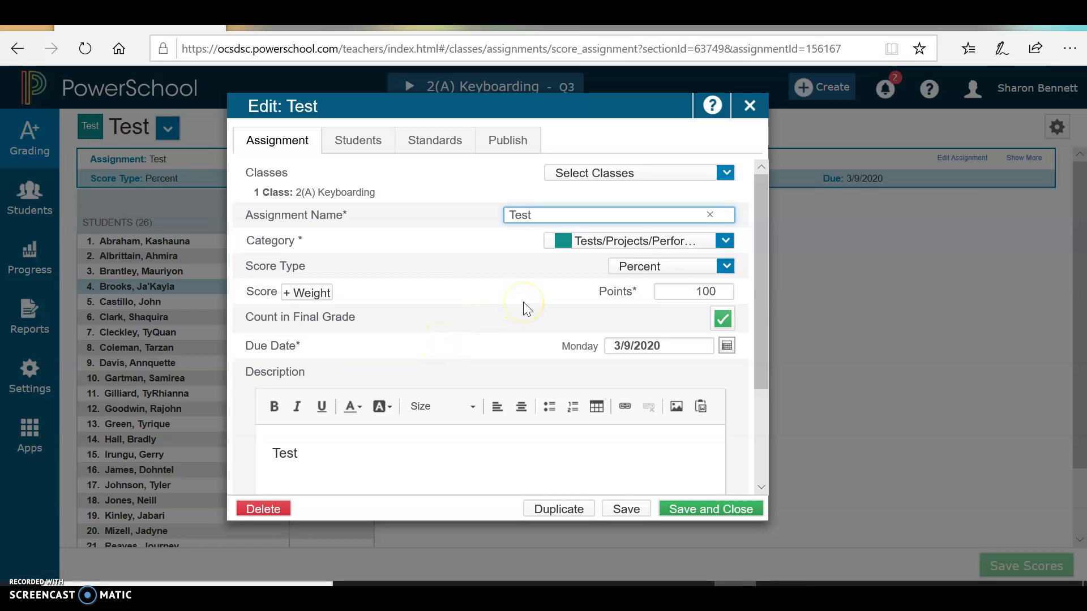
{"action": "key", "text": "BackSpace"}
{"action": "key", "text": "BackSpace"}
{"action": "key", "text": "BackSpace"}
{"action": "key", "text": "BackSpace"}
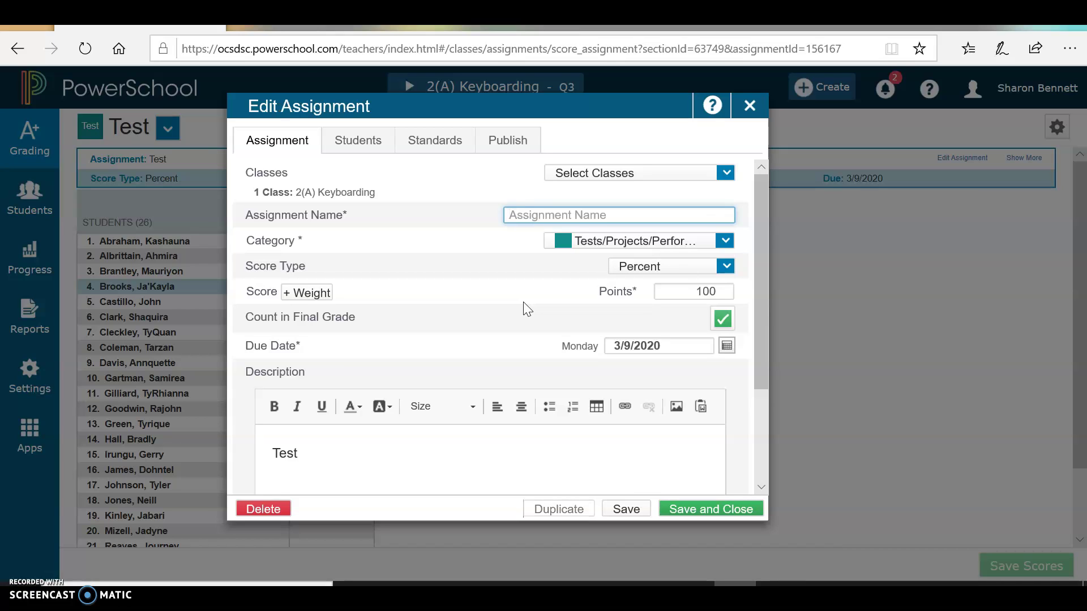
{"action": "type", "text": "Quiz"}
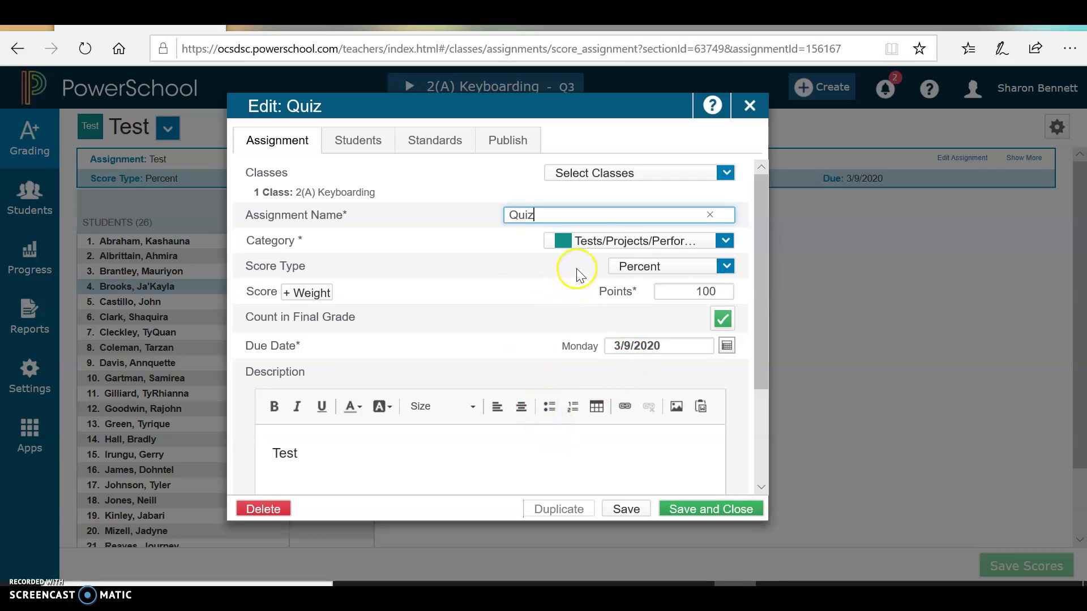
{"action": "left_click", "coordinate": [597, 243]}
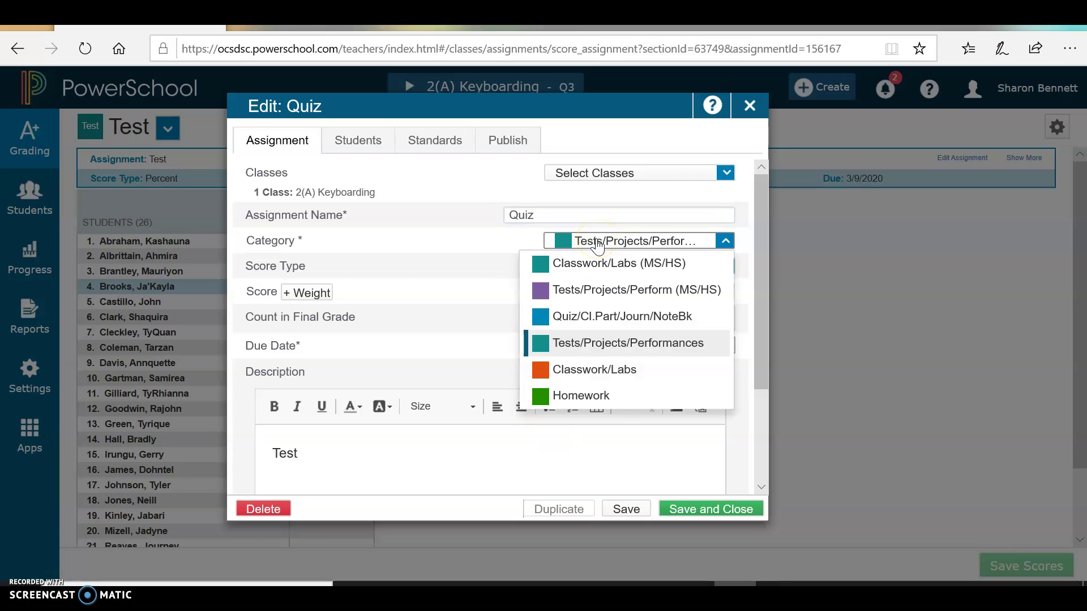
{"action": "left_click", "coordinate": [589, 316]}
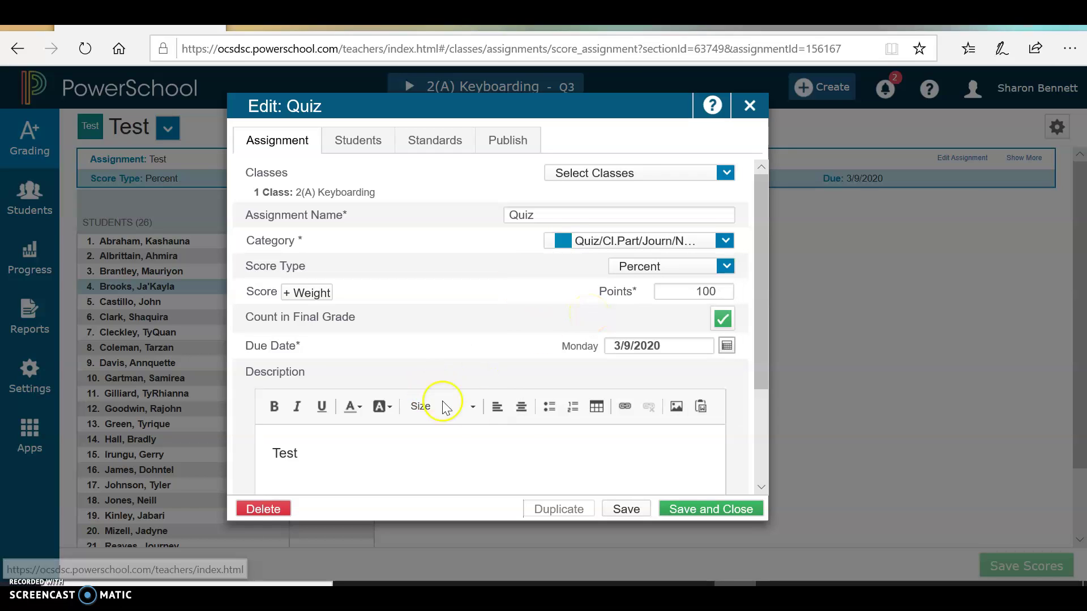
{"action": "left_click", "coordinate": [327, 462]}
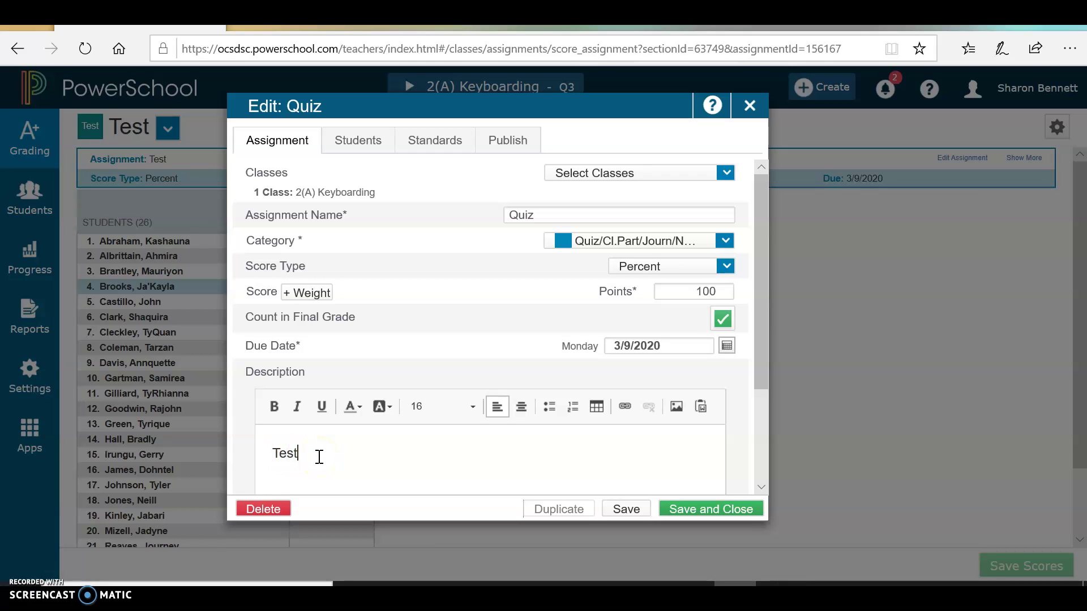
{"action": "key", "text": "BackSpace"}
{"action": "key", "text": "BackSpace"}
{"action": "key", "text": "BackSpace"}
{"action": "key", "text": "BackSpace"}
{"action": "type", "text": "Quiz"}
{"action": "left_click", "coordinate": [626, 511]}
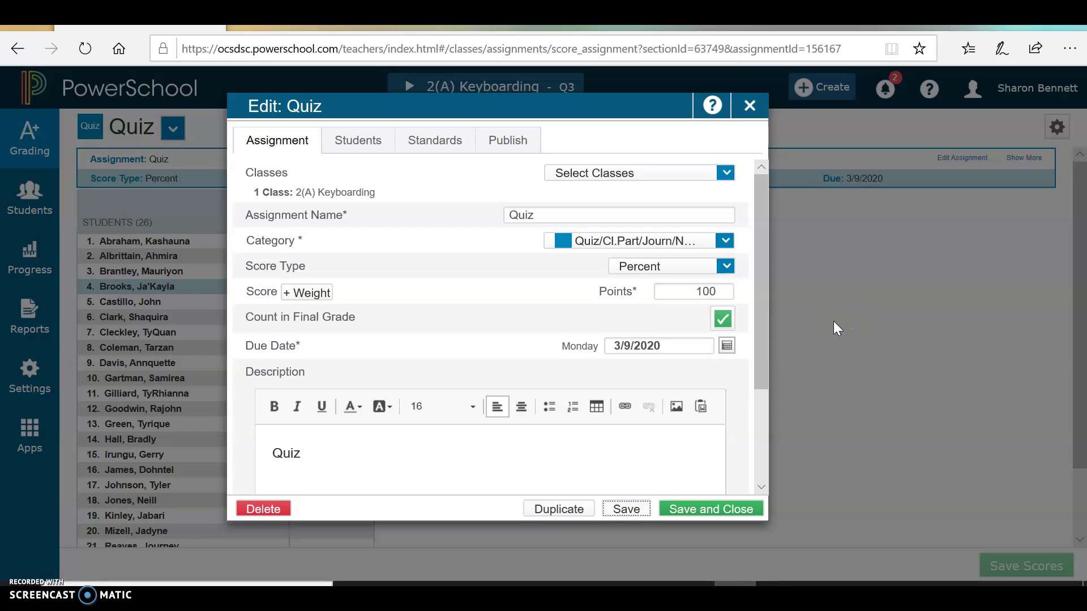
Delete the Quiz assignment and its scores, then go back to the Assignment List.
{"action": "left_click", "coordinate": [272, 511]}
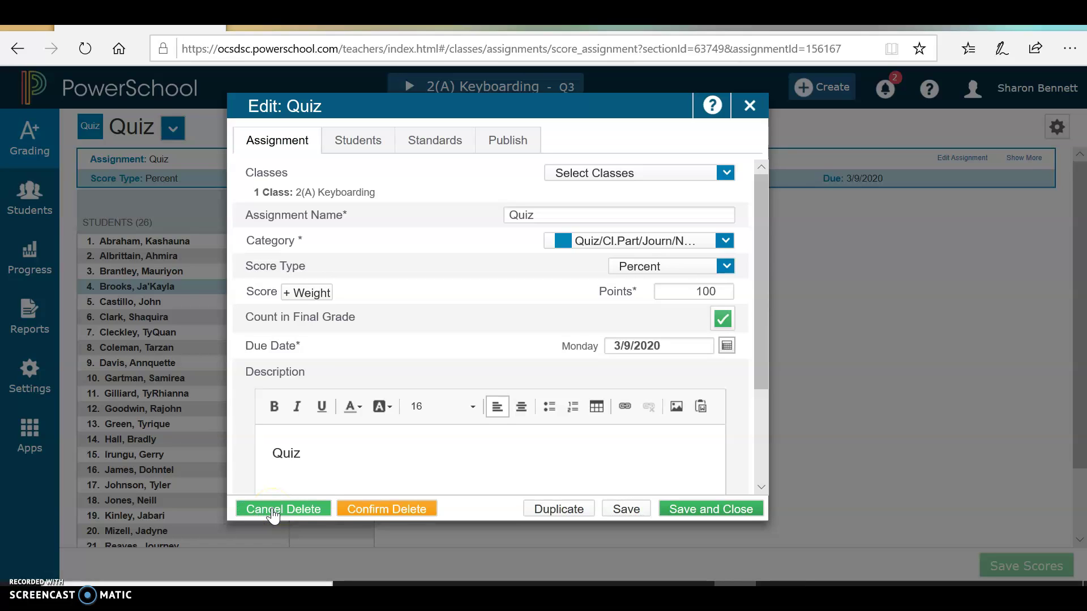
{"action": "left_click", "coordinate": [379, 521]}
{"action": "left_click", "coordinate": [395, 506]}
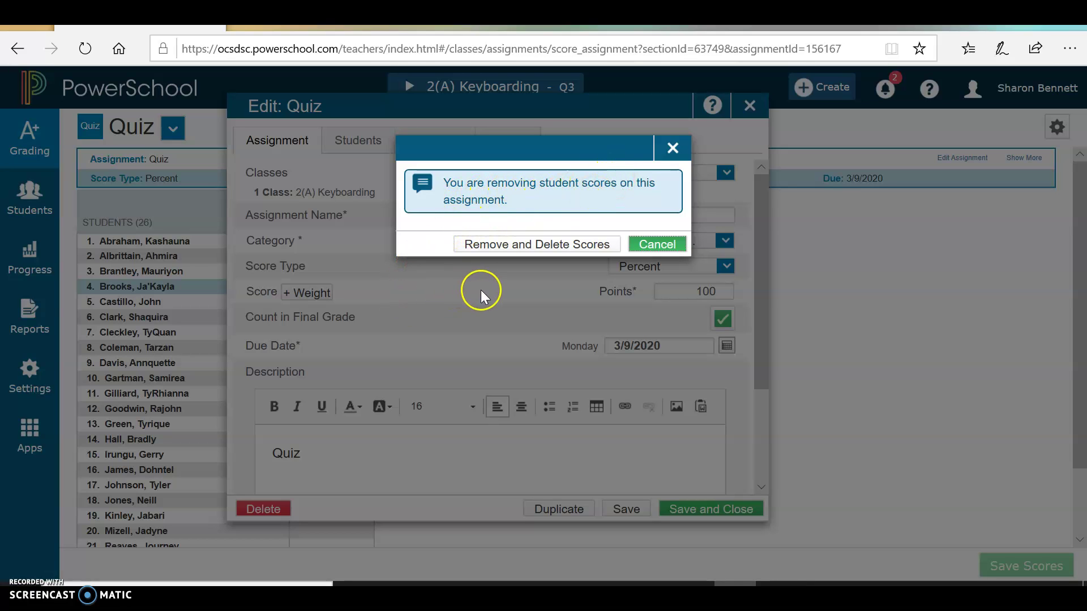
{"action": "left_click", "coordinate": [490, 244]}
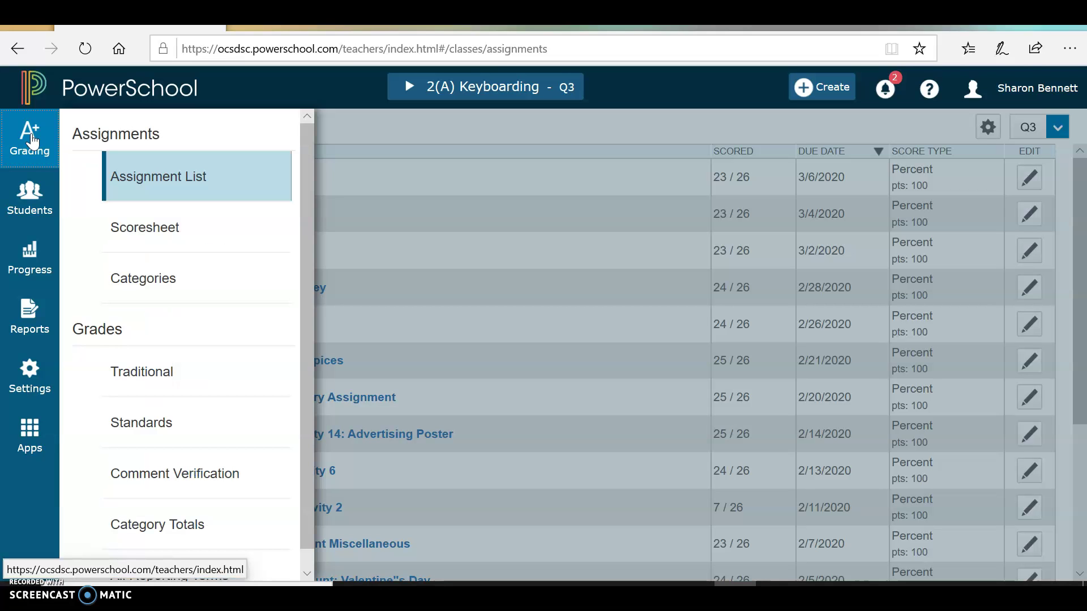
{"action": "left_click", "coordinate": [153, 232]}
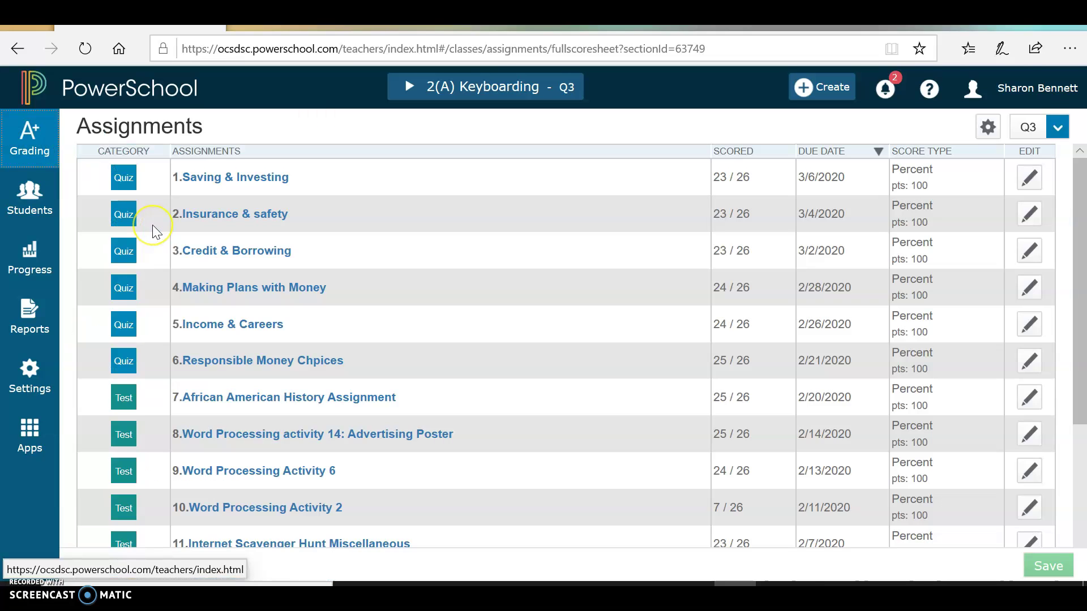